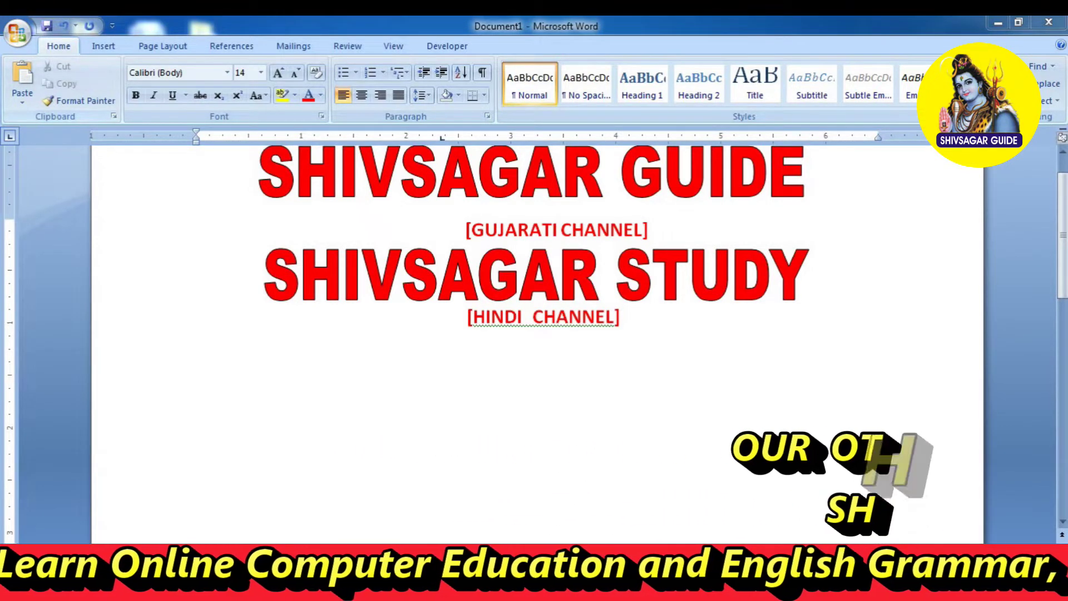
# Insert a first-style WordArt reading 'SHIVSAGAR' and drag it below the HINDI CHANNEL line.
pyautogui.click(103, 46)
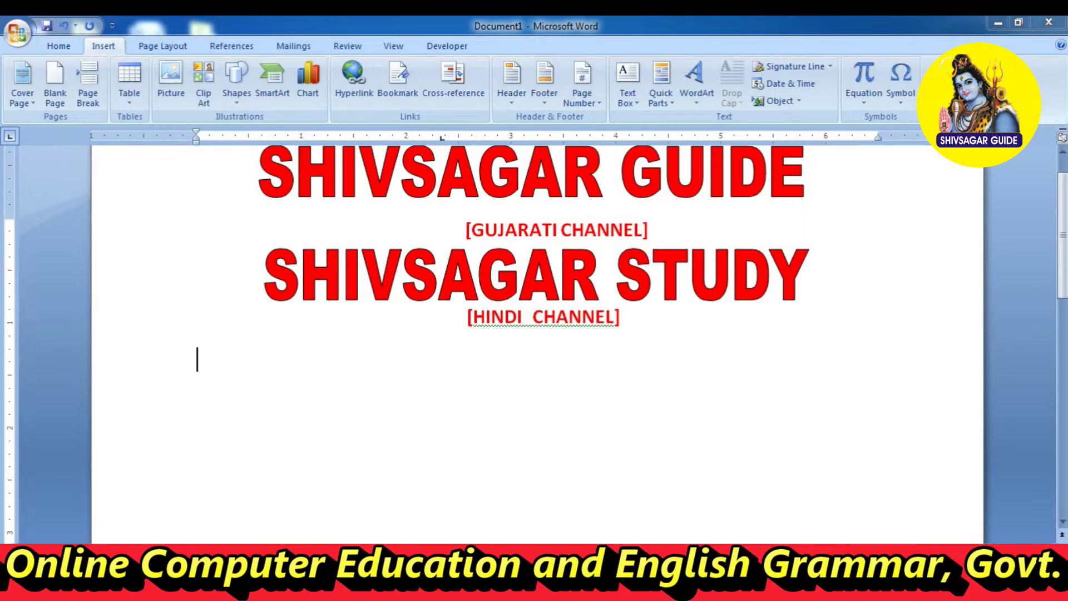
pyautogui.click(696, 83)
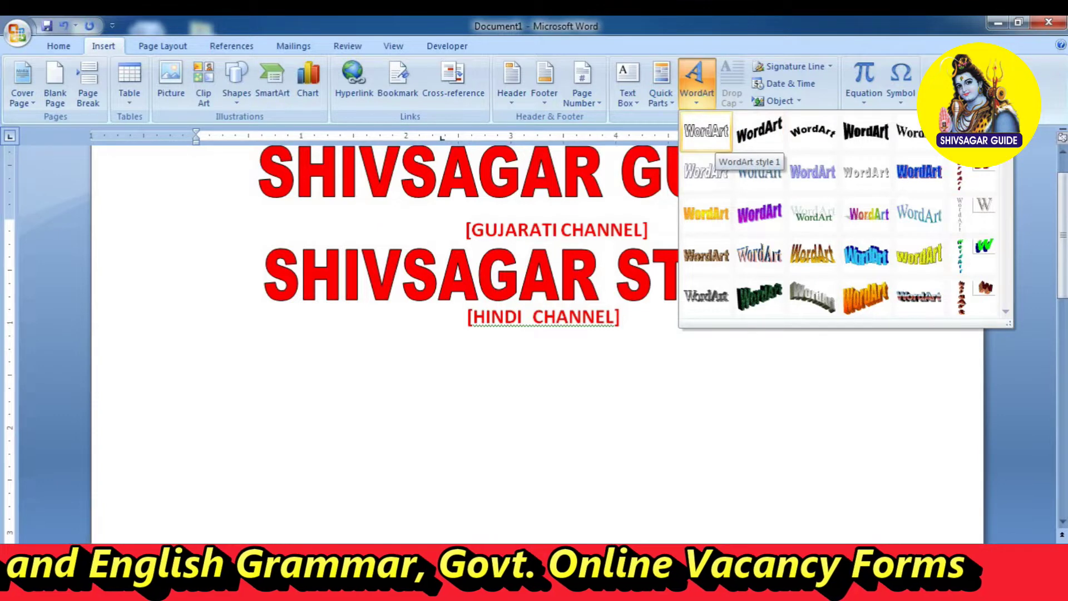
pyautogui.click(706, 131)
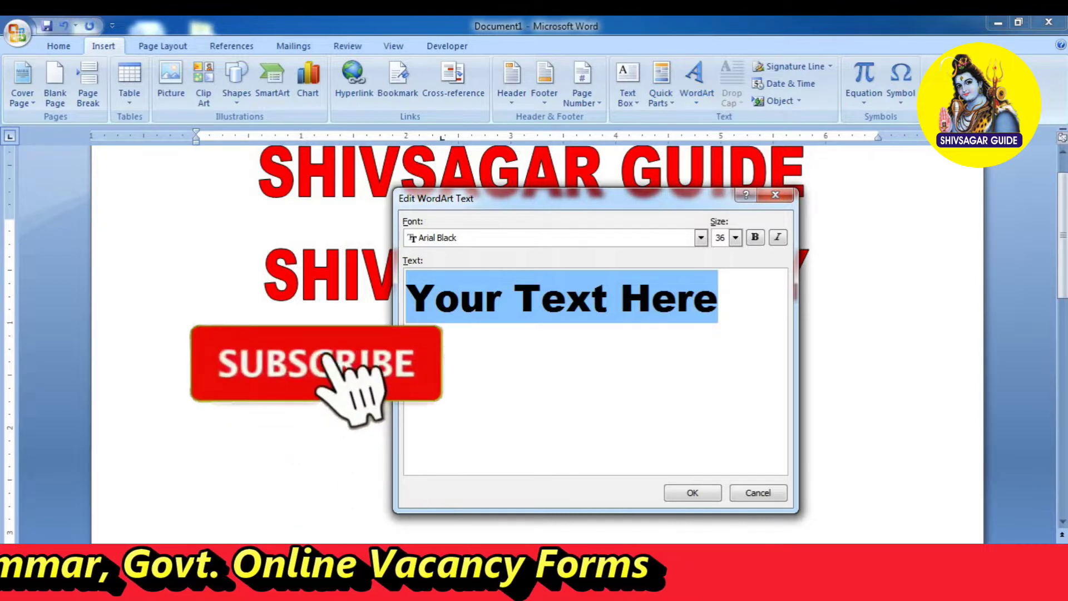
pyautogui.write('SHIVSAGAR')
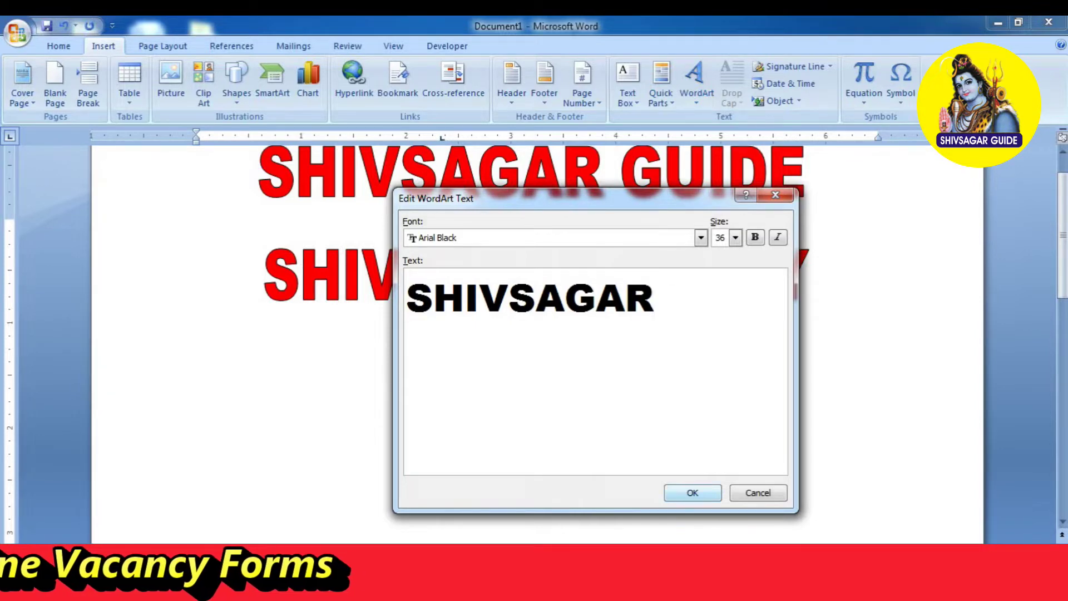
pyautogui.press('Return')
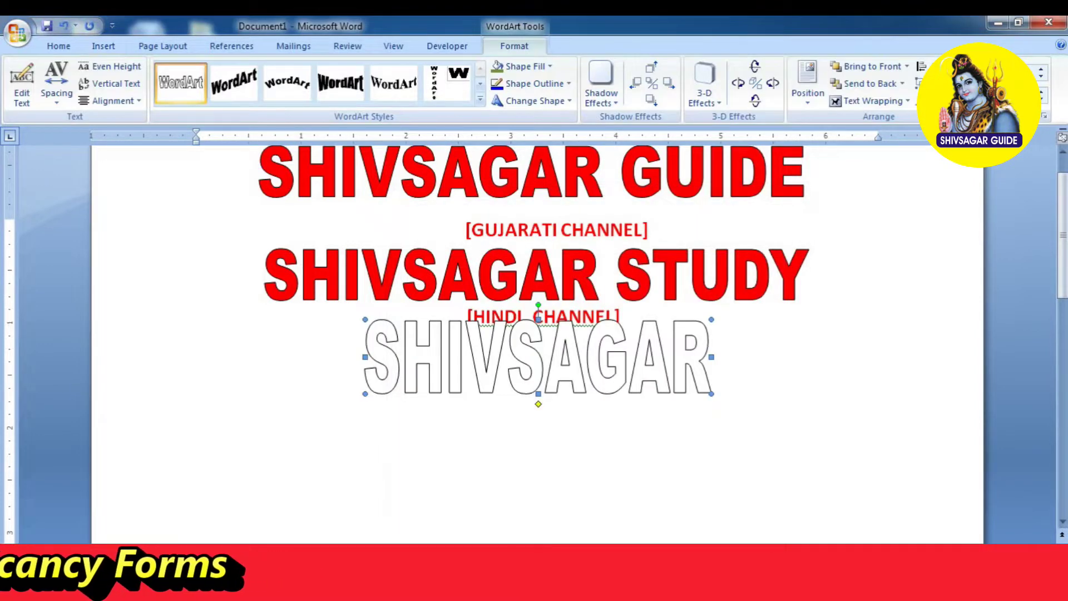
pyautogui.moveTo(538, 356); pyautogui.dragTo(529, 419)
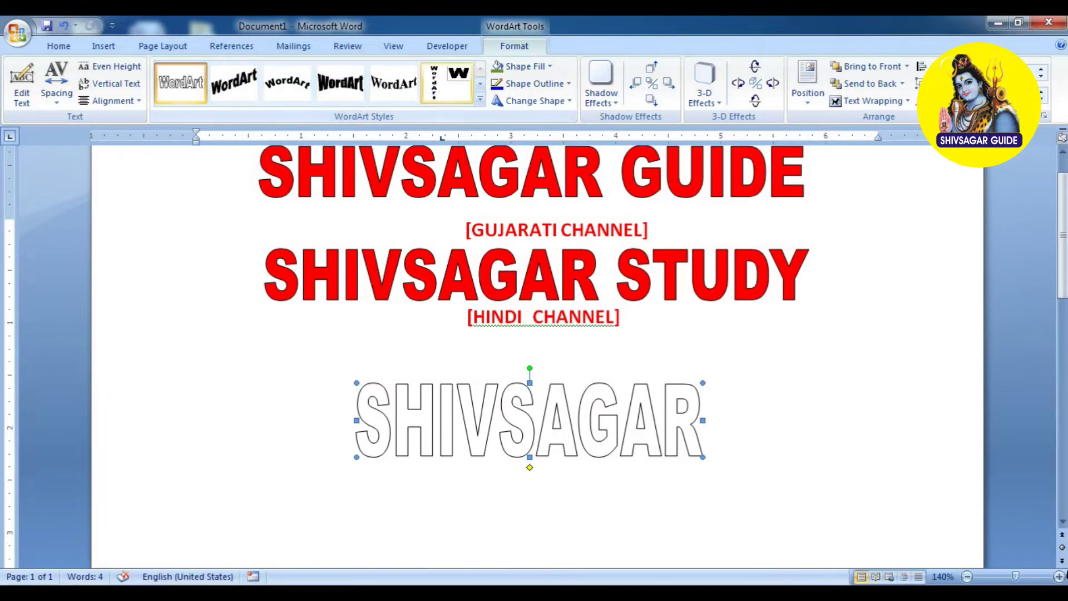
# Try the brown textured WordArt style, then switch SHIVSAGAR to the black serif arched style.
pyautogui.click(479, 99)
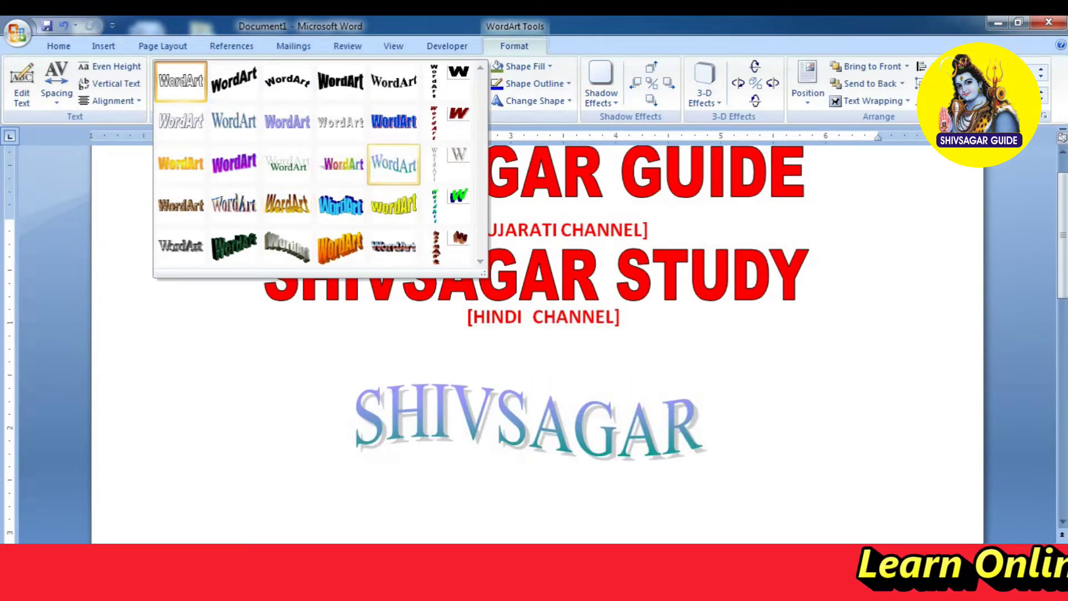
pyautogui.click(181, 205)
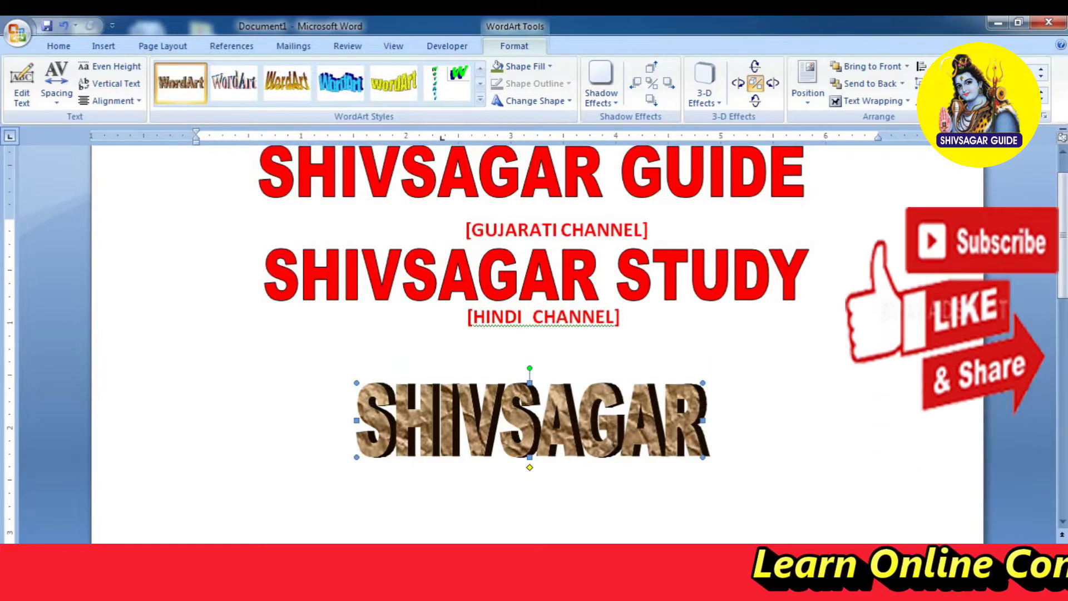
pyautogui.click(197, 359)
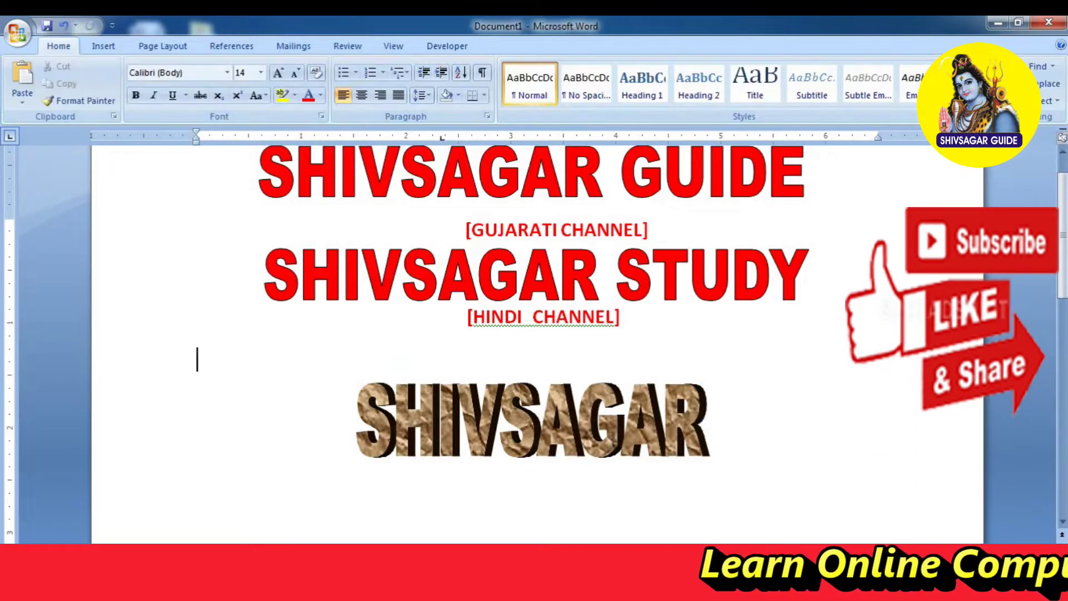
pyautogui.click(529, 420)
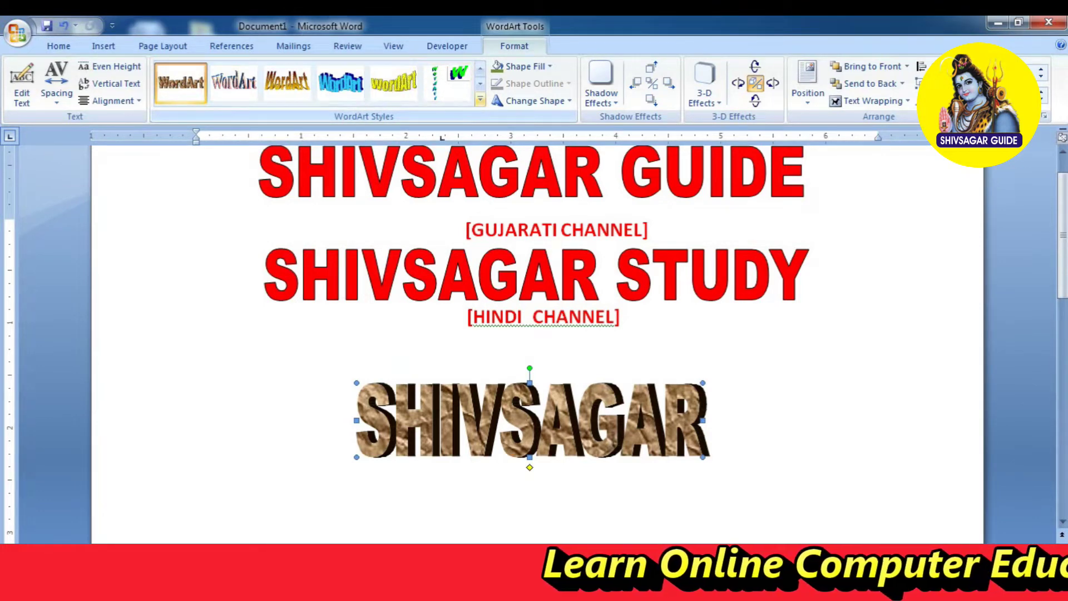
pyautogui.click(480, 99)
pyautogui.click(394, 81)
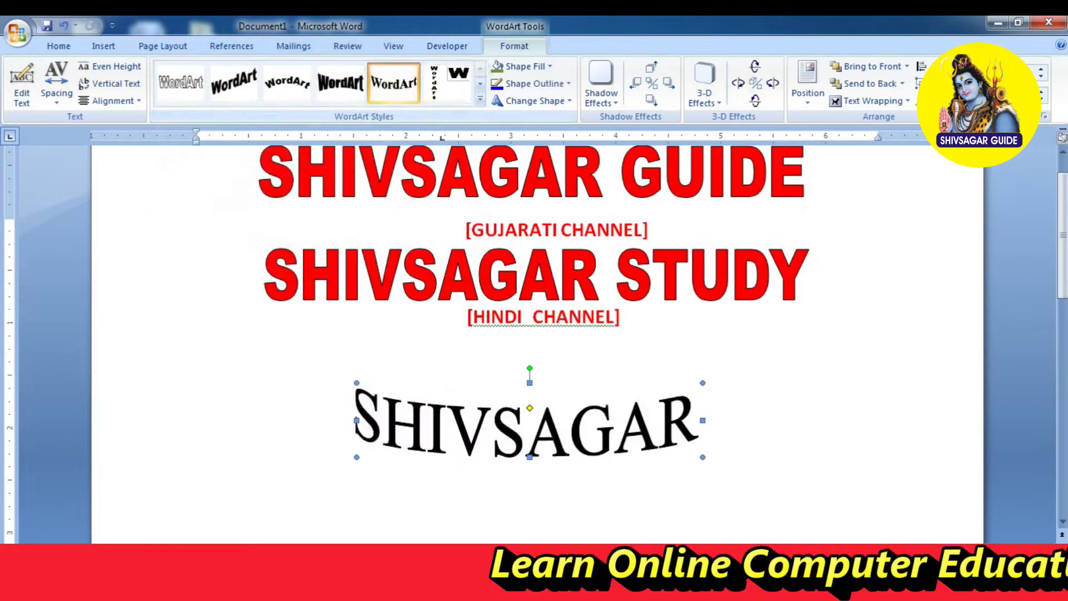
# Apply a new, wavier warp shape to the SHIVSAGAR WordArt.
pyautogui.click(534, 101)
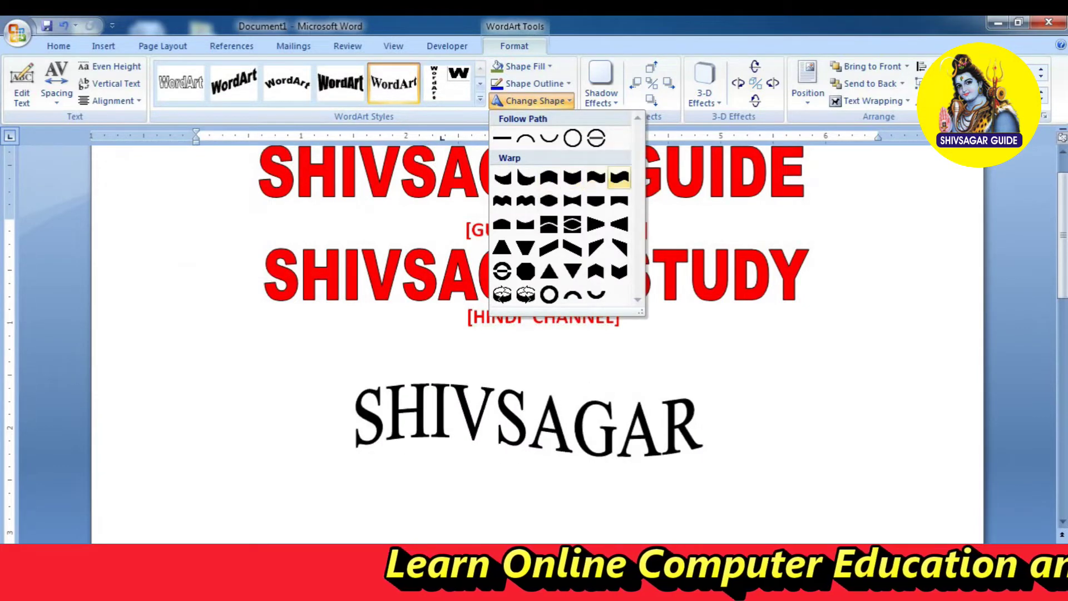
pyautogui.click(619, 177)
pyautogui.click(535, 101)
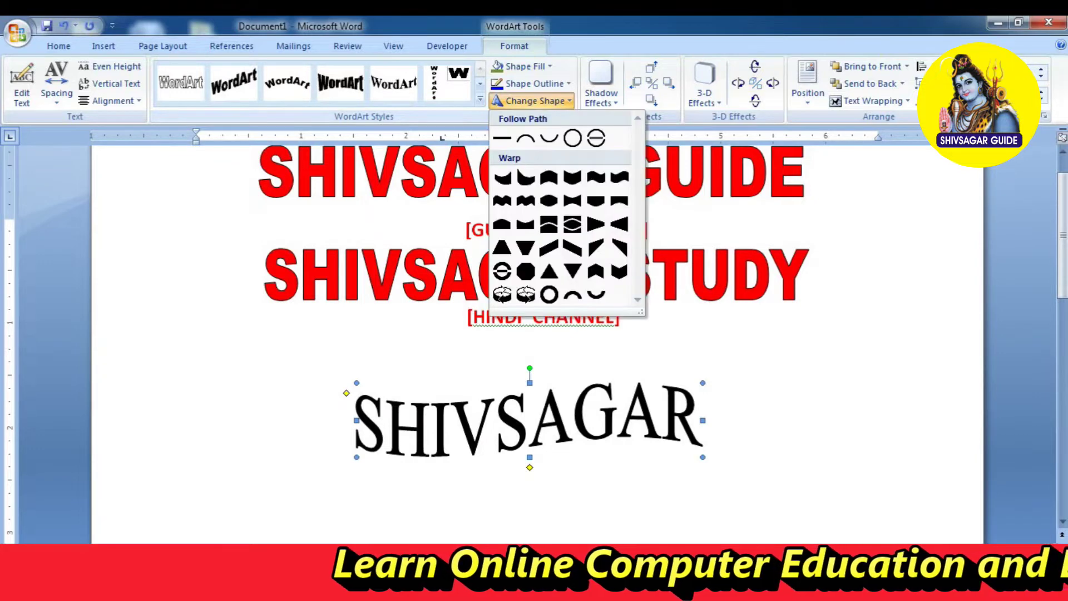
pyautogui.press('Escape')
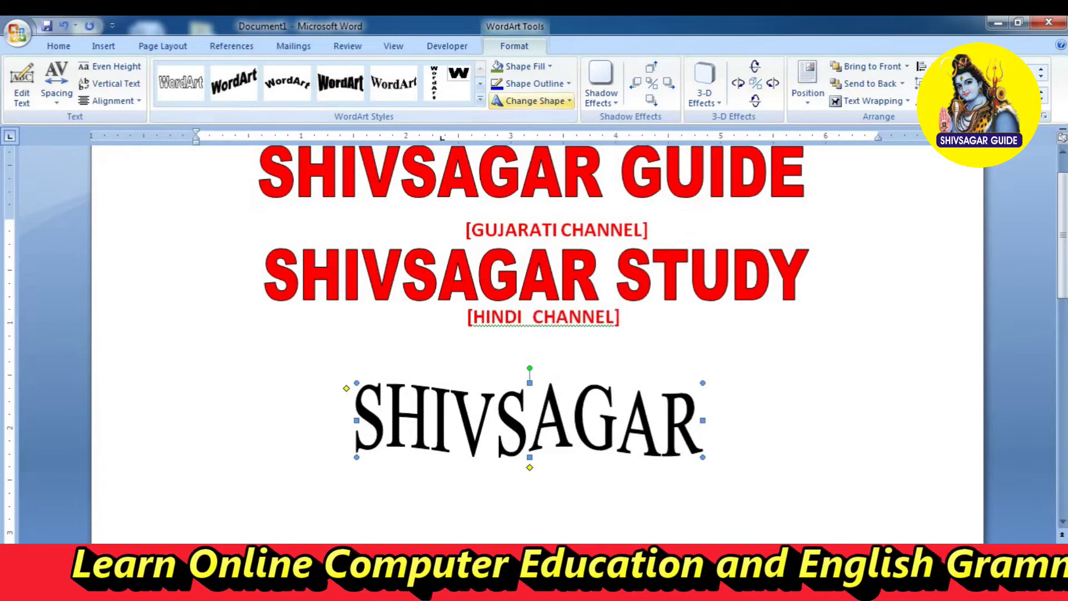
pyautogui.click(523, 66)
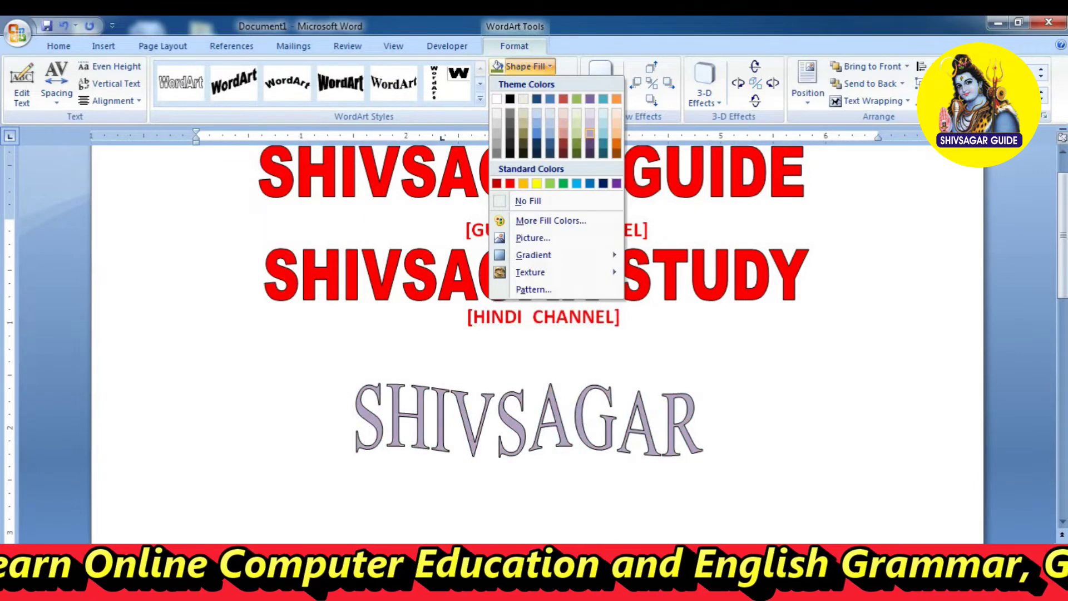
# Try a light purple fill and a white-to-purple gradient on the WordArt.
pyautogui.click(589, 134)
pyautogui.click(522, 67)
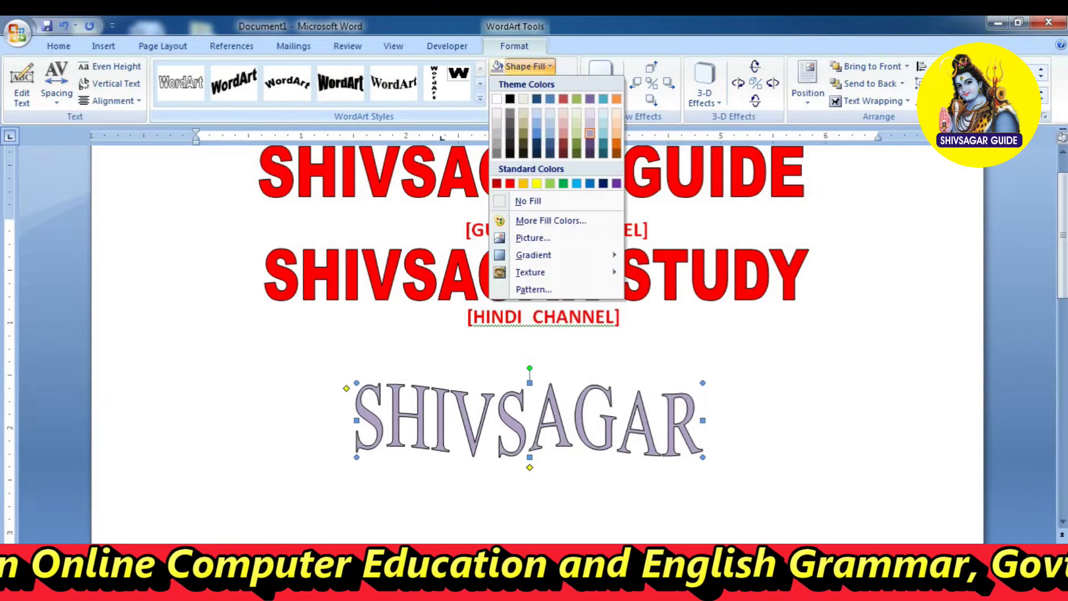
pyautogui.moveTo(533, 254)
pyautogui.click(690, 342)
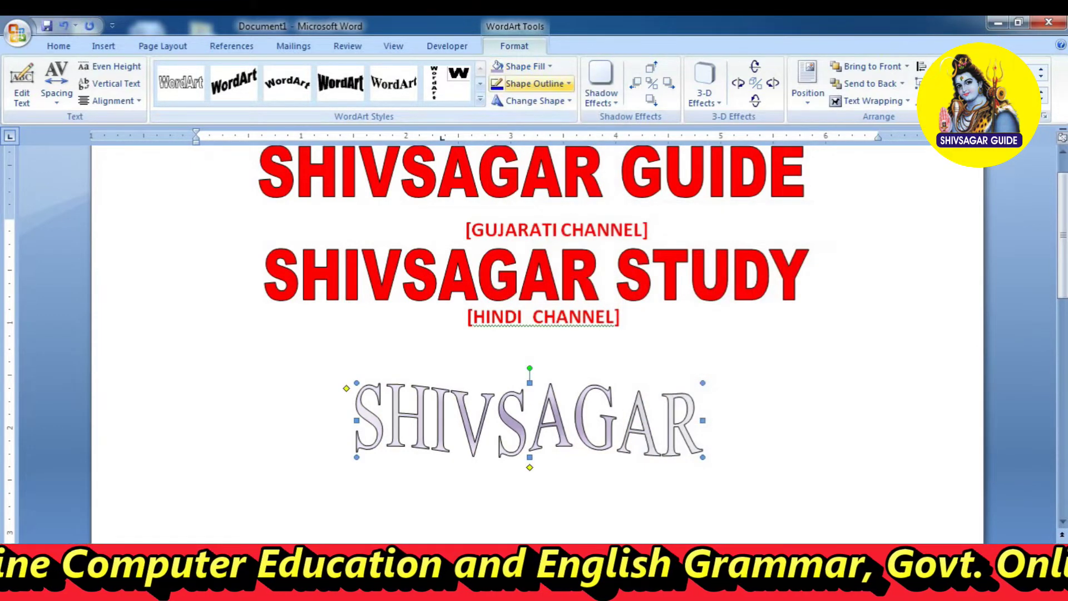
# Fill SHIVSAGAR with red and apply the From Center light gradient.
pyautogui.click(522, 66)
pyautogui.click(510, 183)
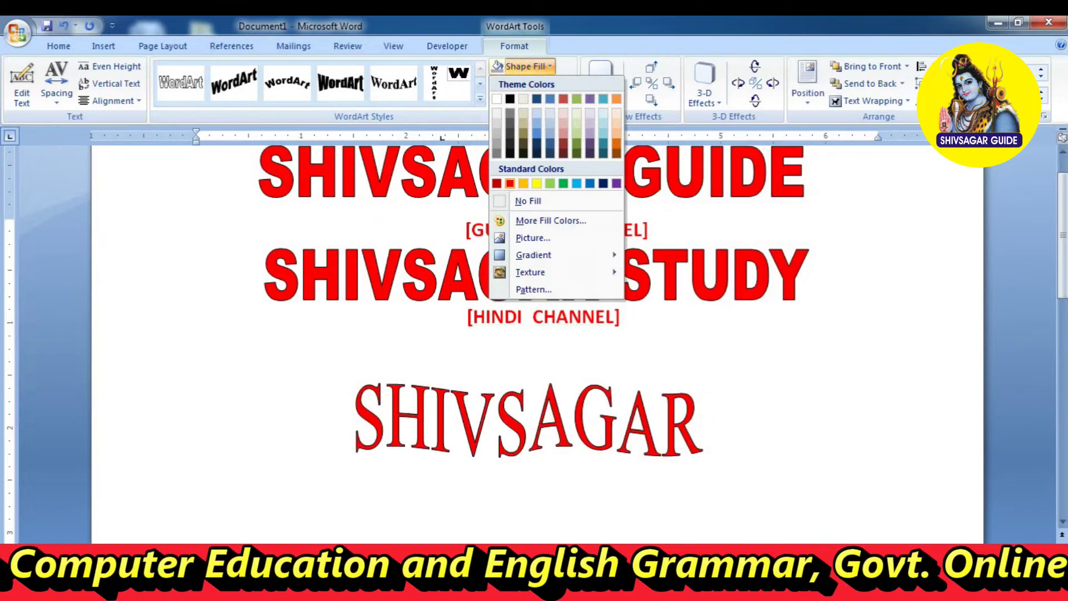
pyautogui.click(525, 66)
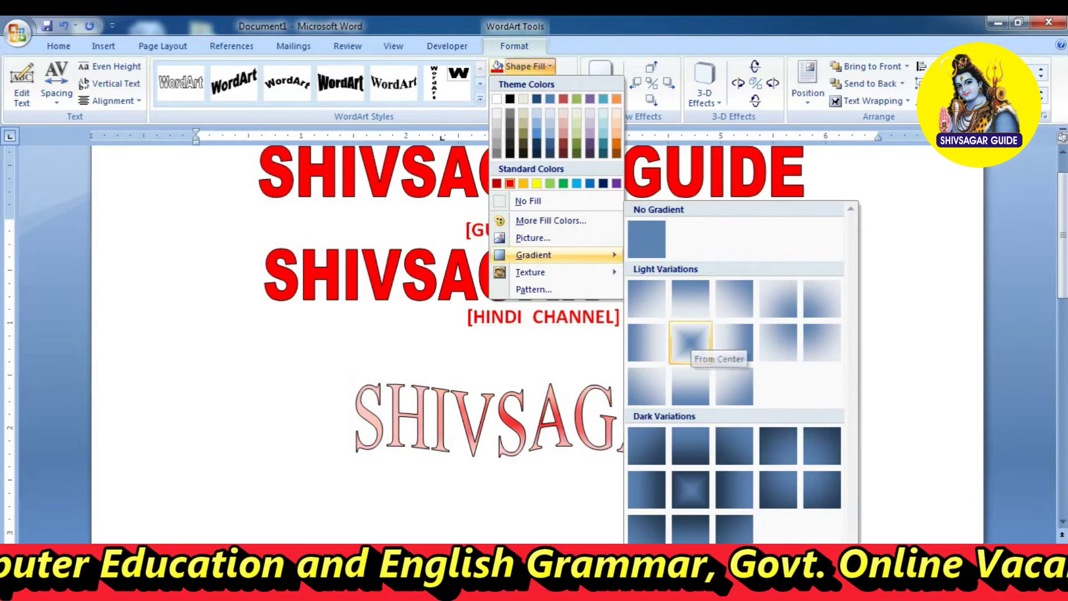
pyautogui.click(734, 342)
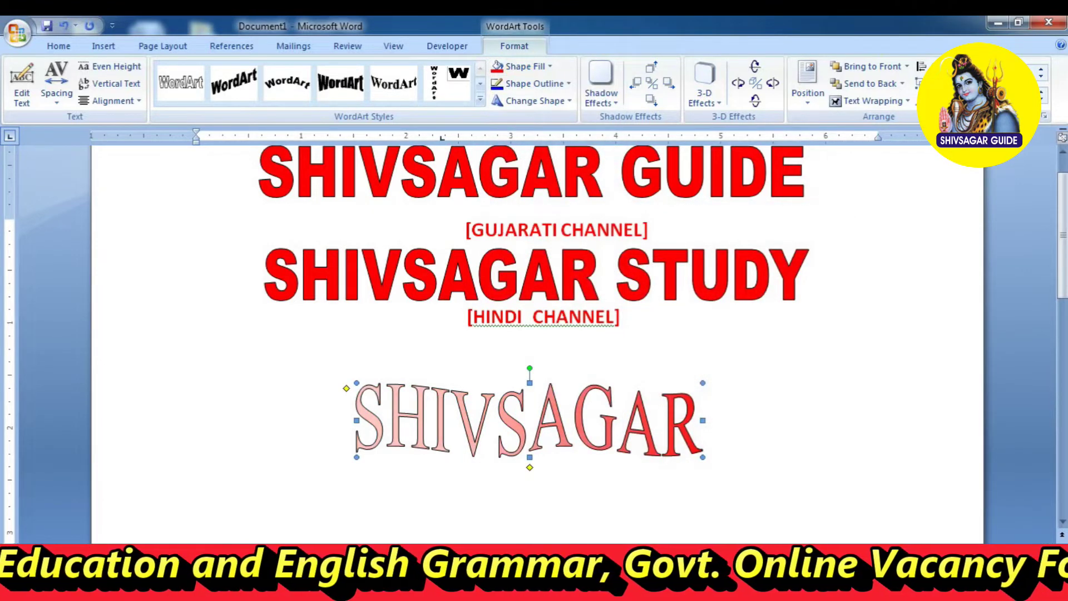
pyautogui.keyDown('ctrl'); pyautogui.scroll(1, 533, 334); pyautogui.keyUp('ctrl')
pyautogui.scroll(-1, 533, 334)
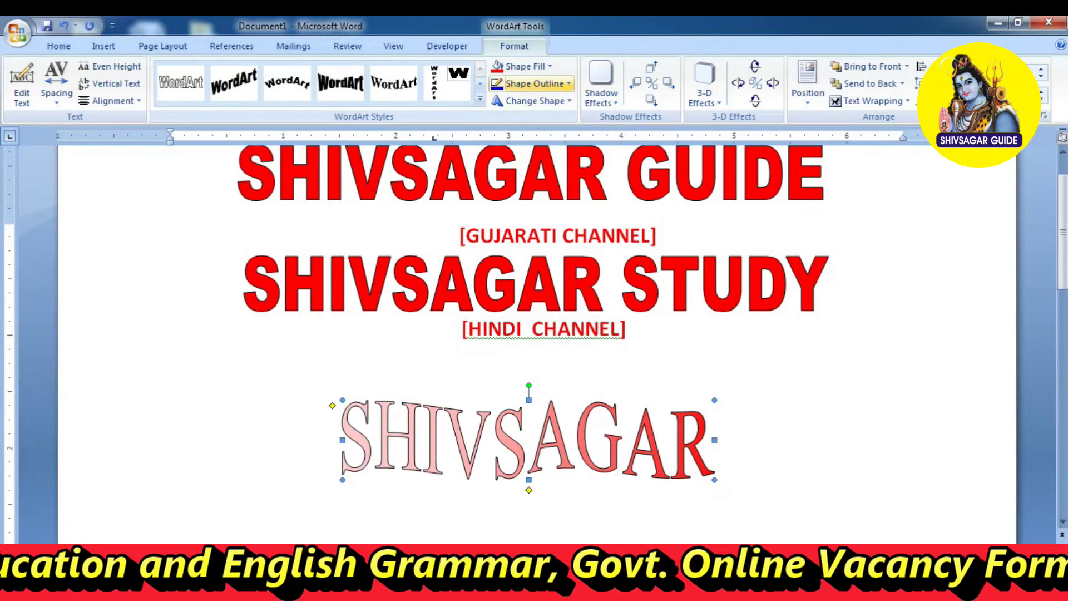
# Fill SHIVSAGAR with the Oak texture and stretch it wider toward the left.
pyautogui.click(550, 66)
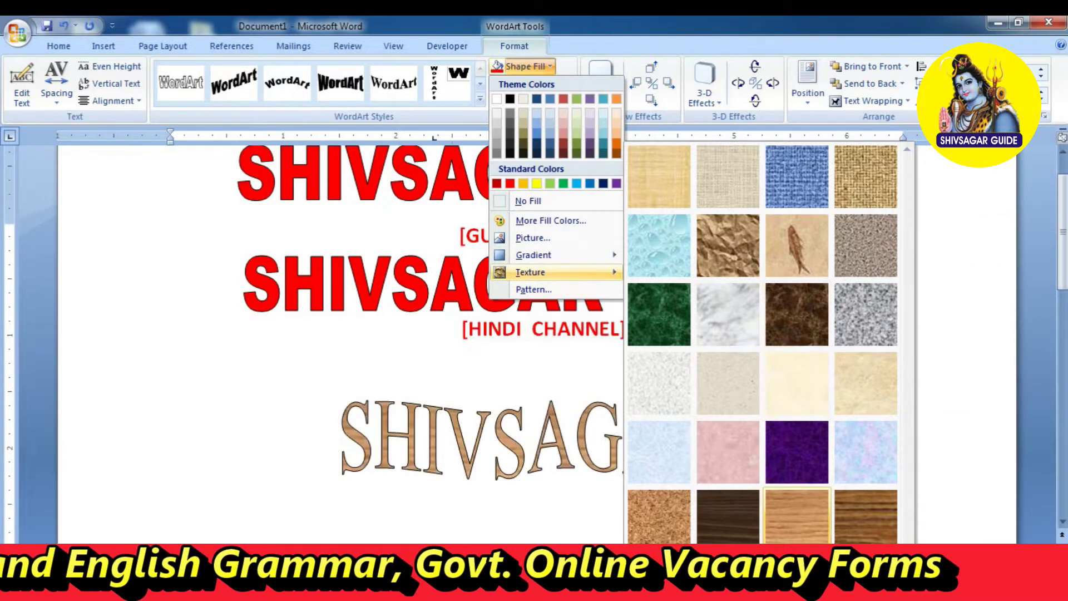
pyautogui.click(798, 517)
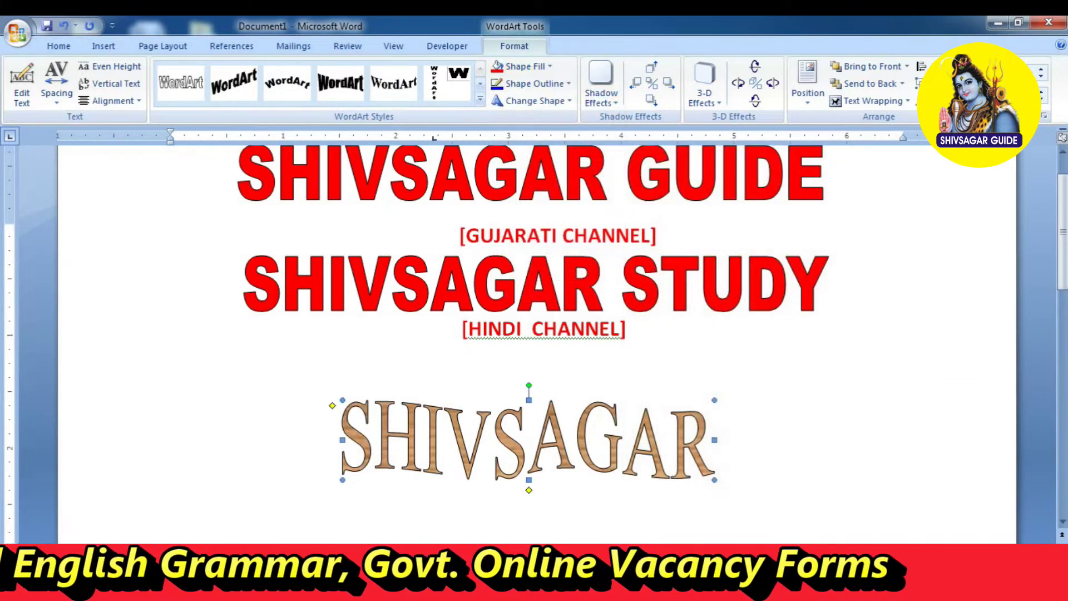
pyautogui.moveTo(342, 440); pyautogui.dragTo(238, 445)
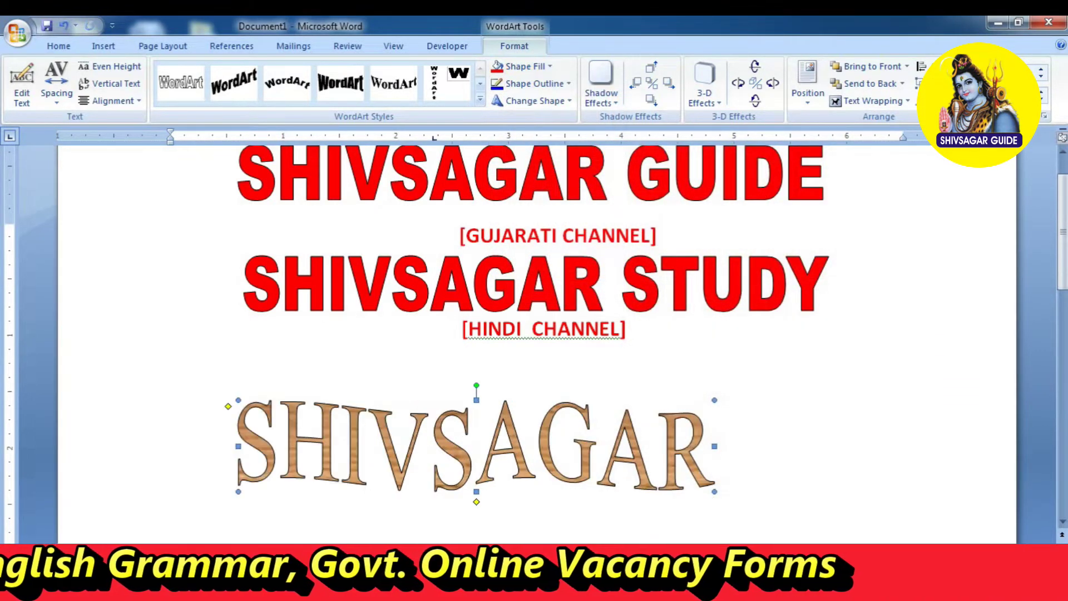
pyautogui.click(479, 100)
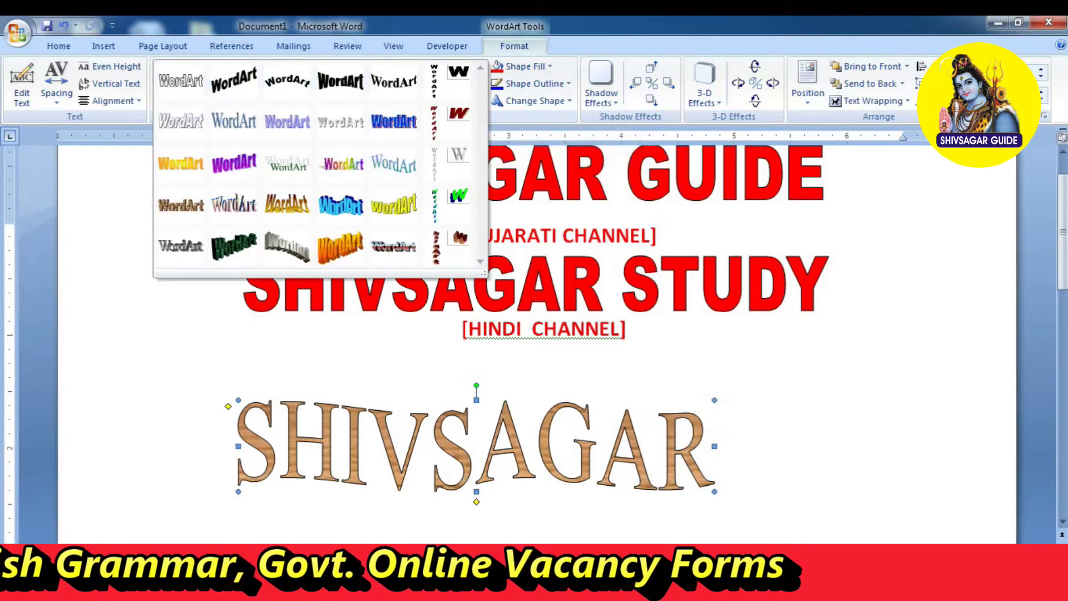
# Apply the bold italic outlined style and a red Wide upward diagonal pattern fill.
pyautogui.click(181, 123)
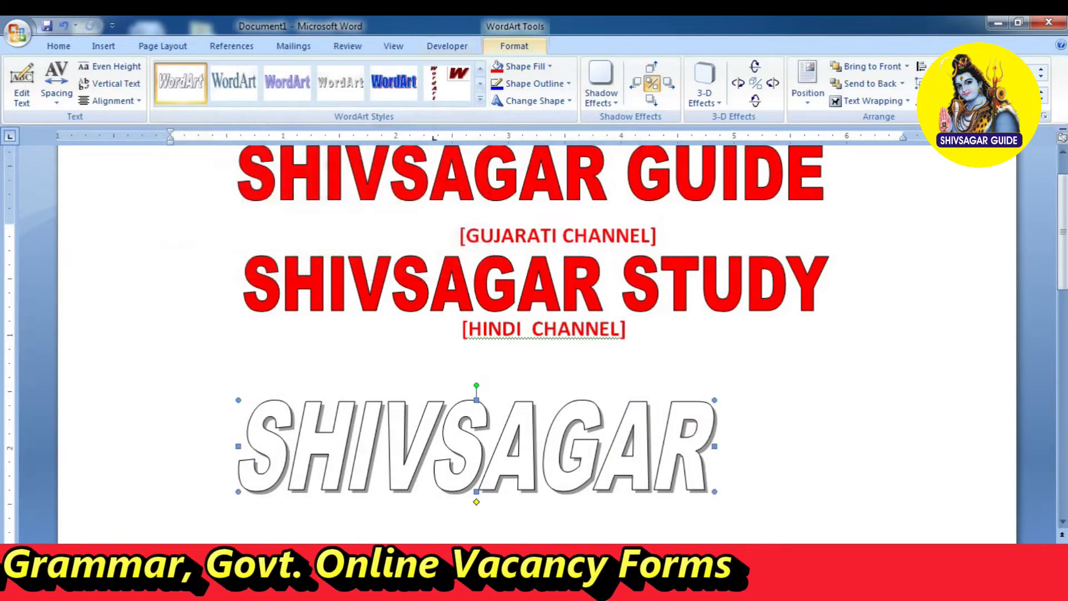
pyautogui.click(525, 66)
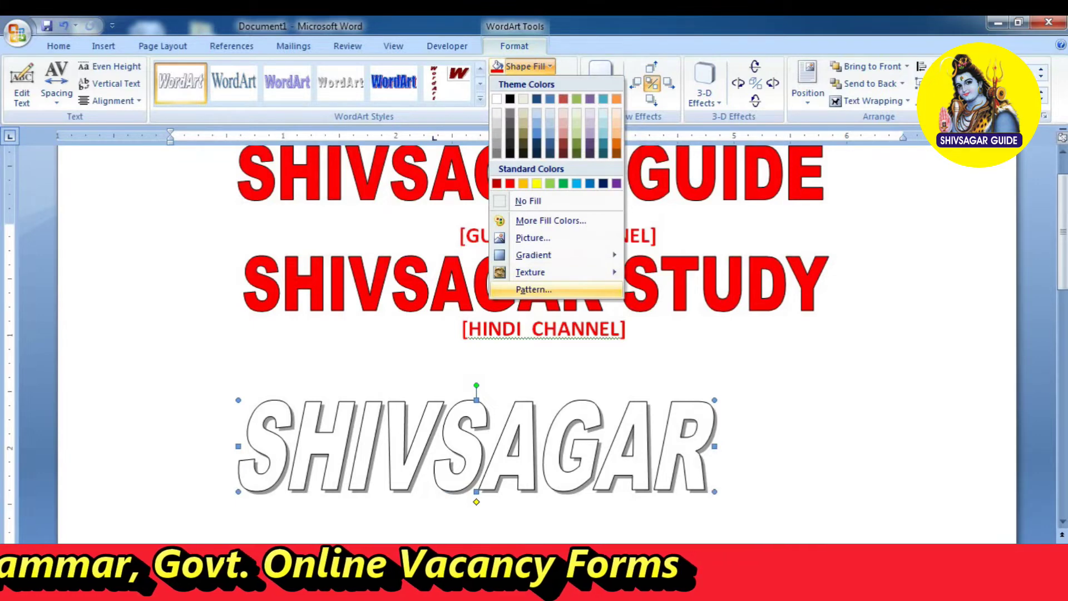
pyautogui.click(533, 289)
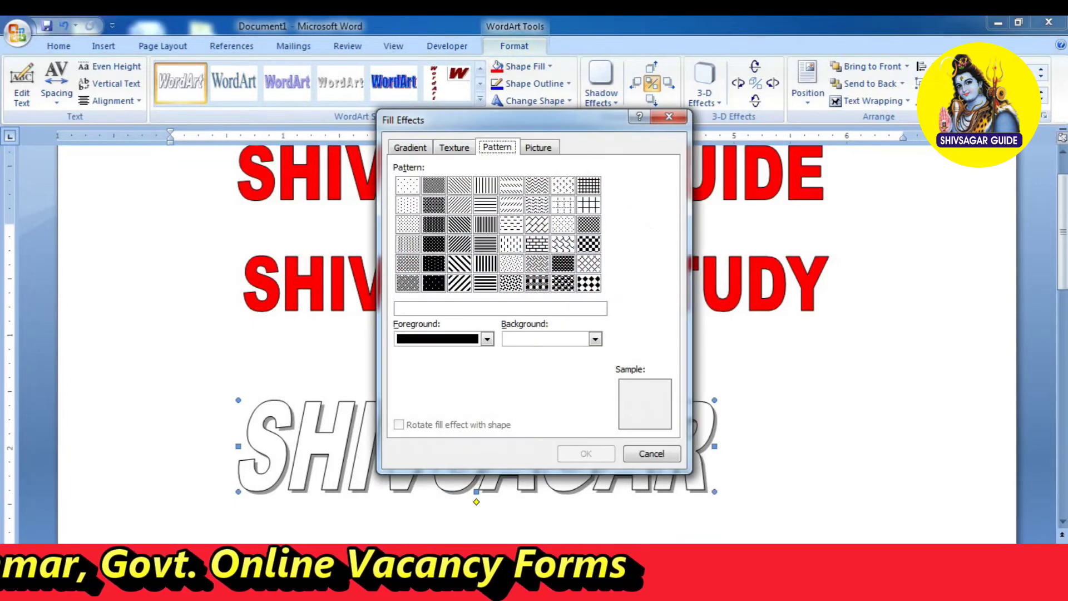
pyautogui.click(486, 339)
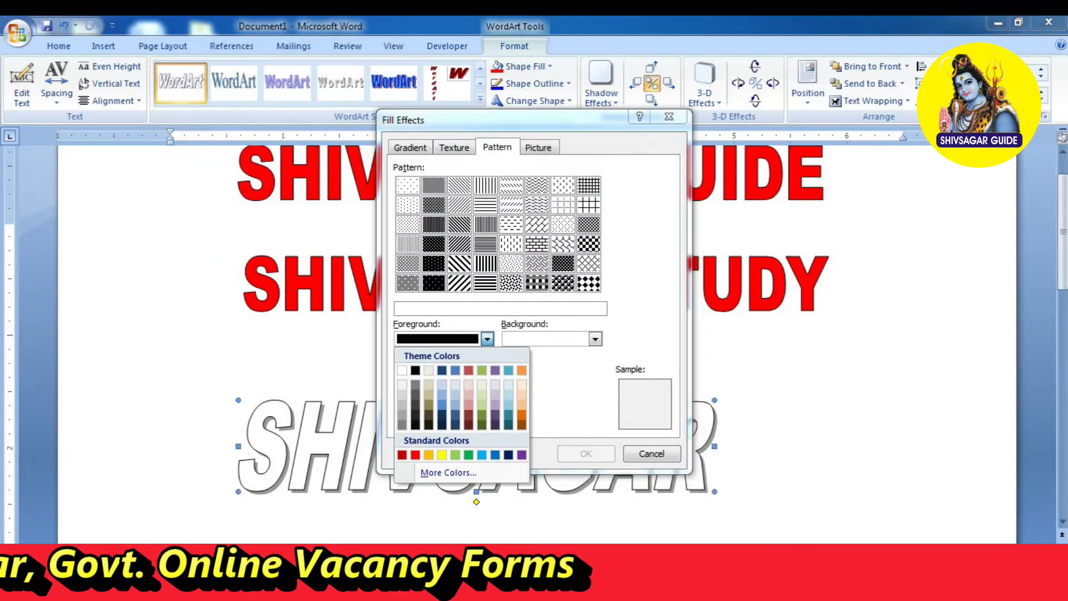
pyautogui.click(414, 454)
pyautogui.click(459, 283)
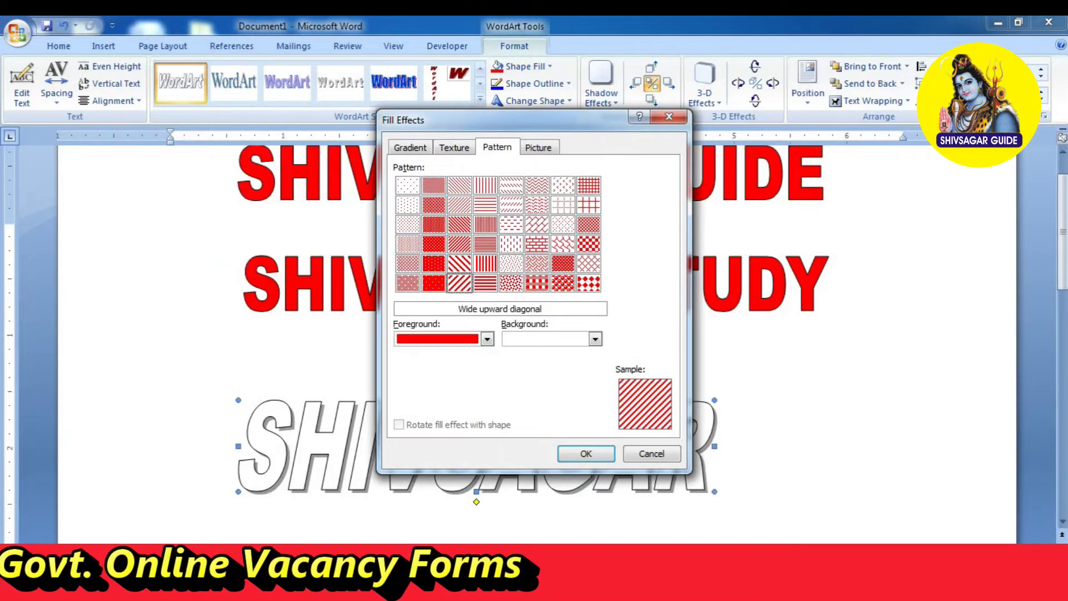
pyautogui.click(585, 453)
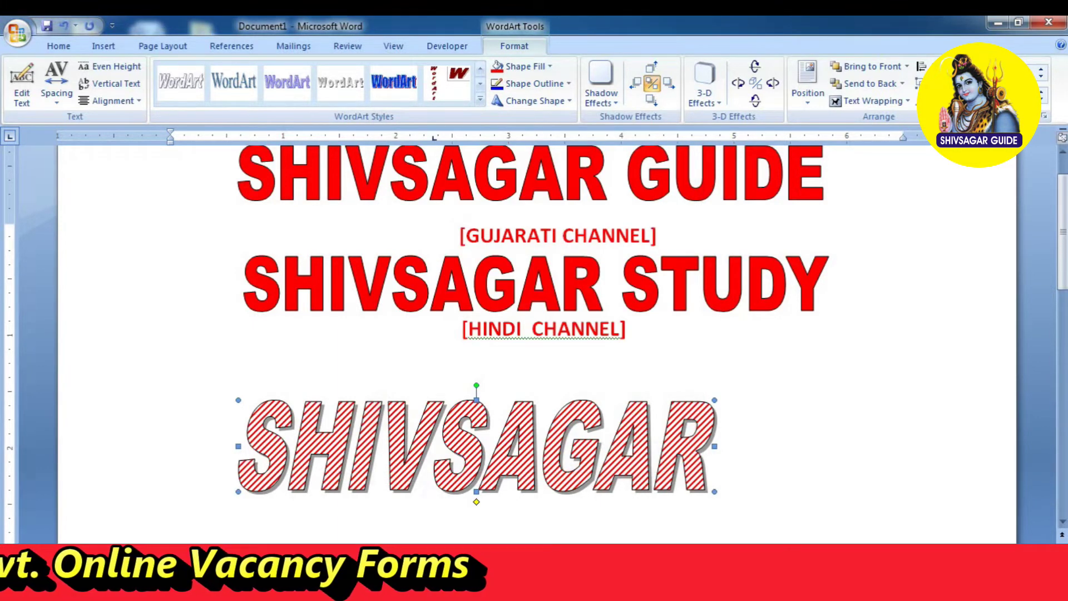
# Stretch SHIVSAGAR wider to the right and fill its letters with the jupiter picture.
pyautogui.moveTo(714, 446); pyautogui.dragTo(775, 446)
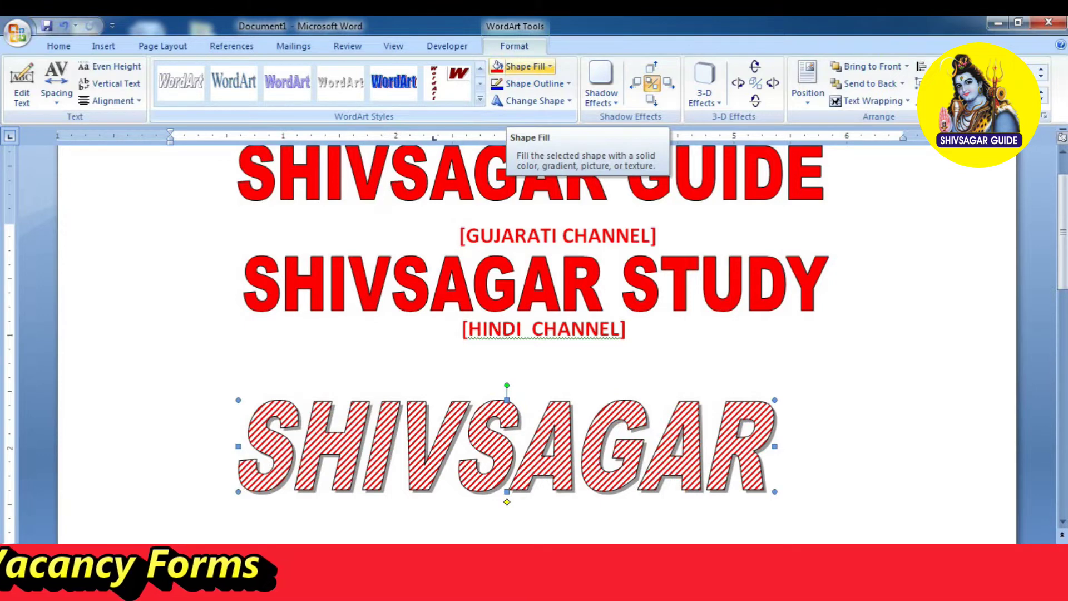
pyautogui.click(525, 67)
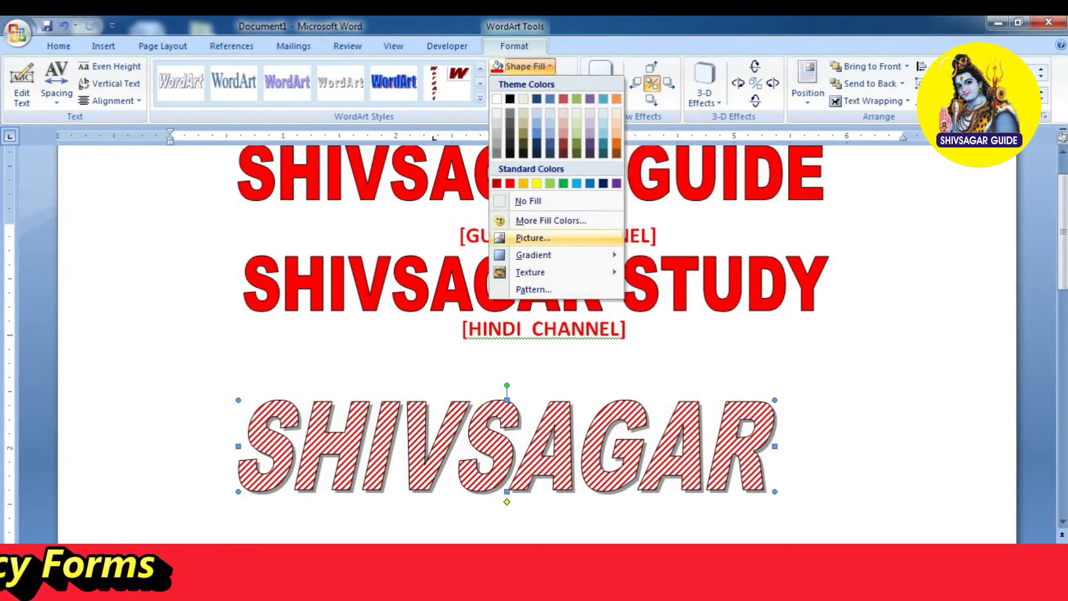
pyautogui.click(532, 237)
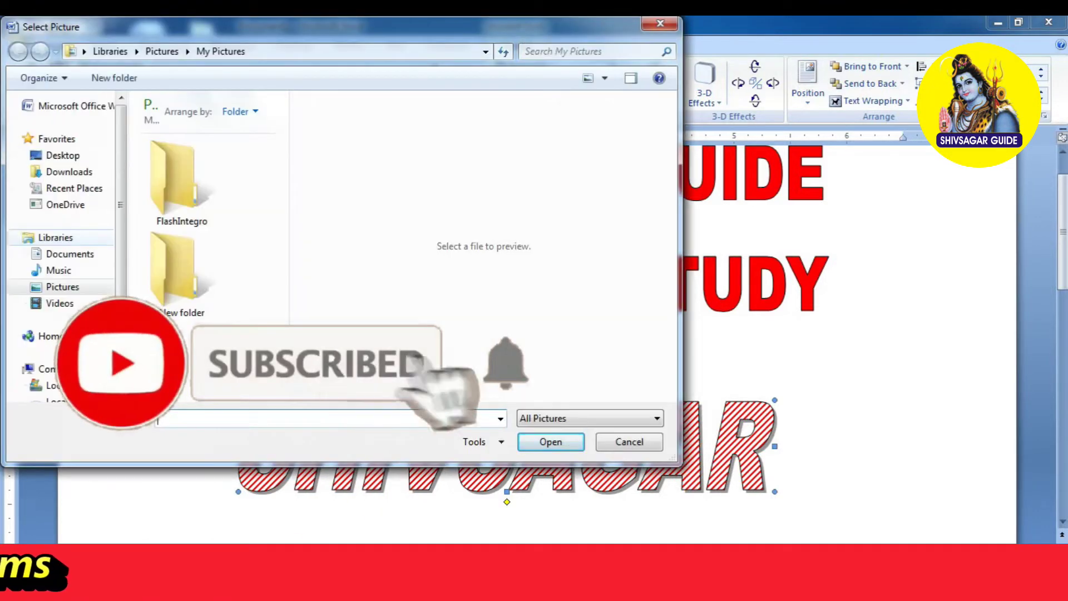
pyautogui.click(62, 287)
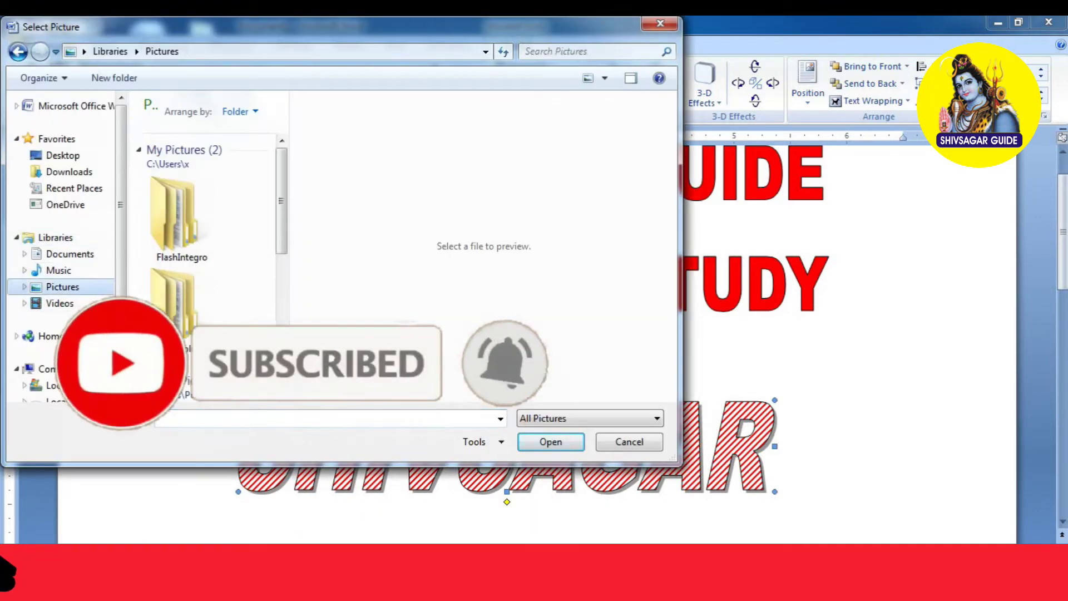
pyautogui.scroll(-5, 209, 250)
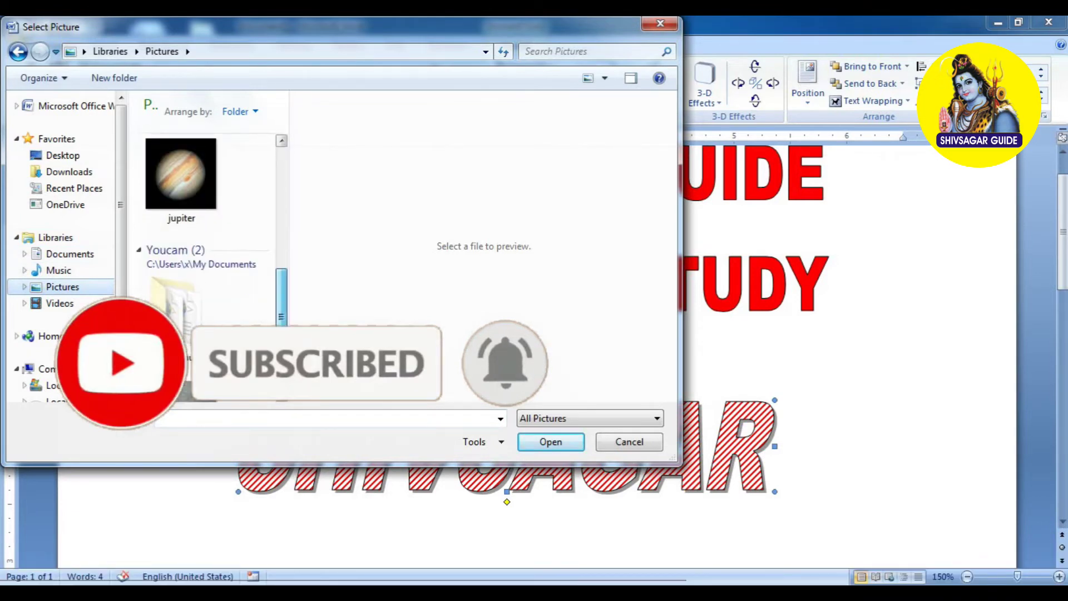
pyautogui.scroll(1, 206, 251)
pyautogui.scroll(2, 206, 251)
pyautogui.click(180, 278)
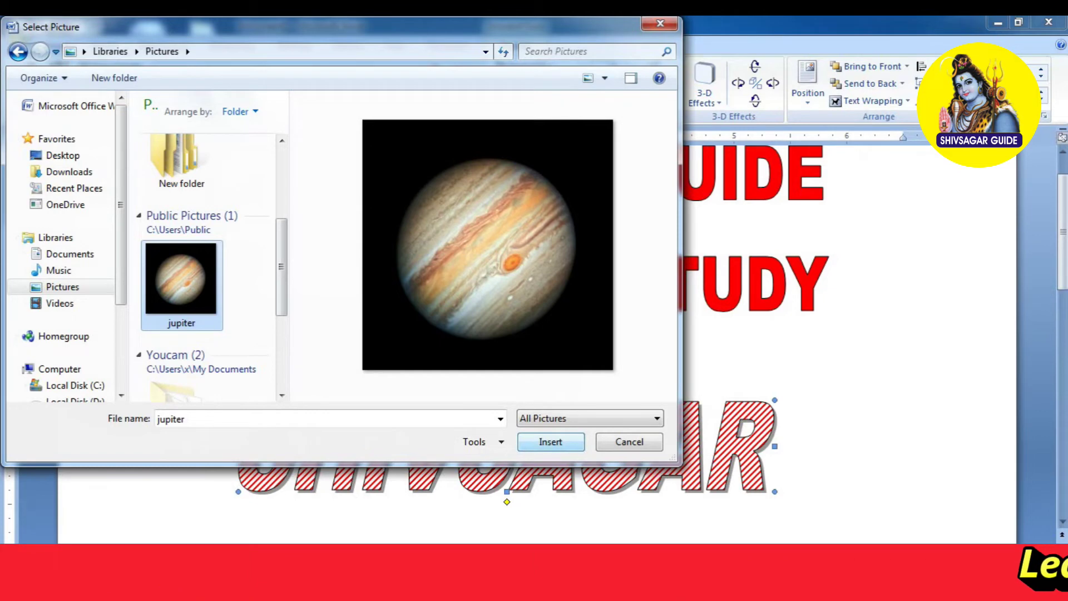
pyautogui.press('Return')
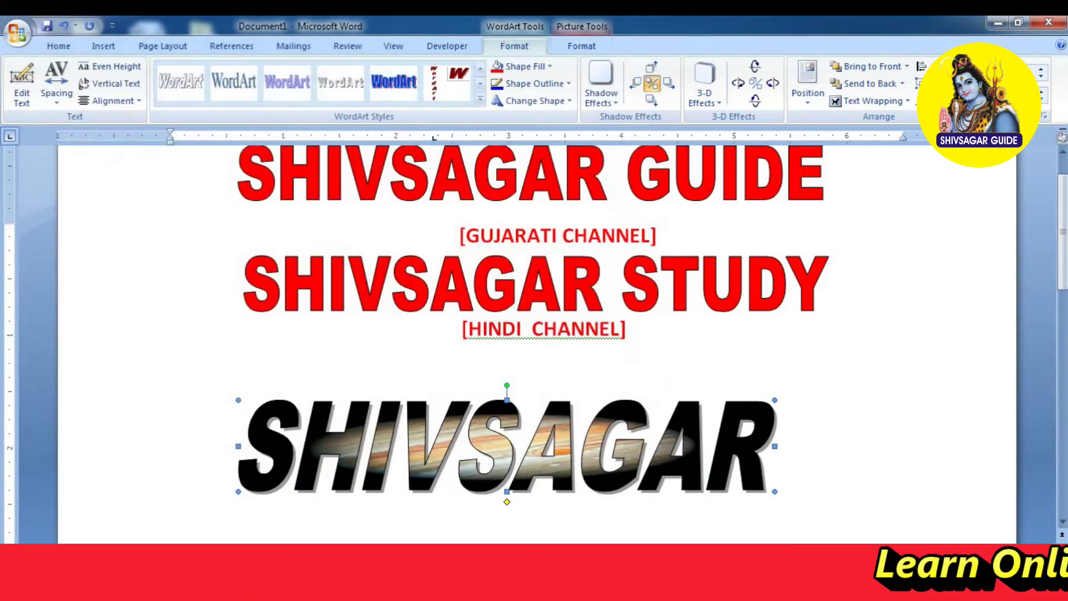
# Adjust the jupiter-filled WordArt's size and centre it beneath the red channel titles.
pyautogui.moveTo(774, 491); pyautogui.dragTo(823, 510)
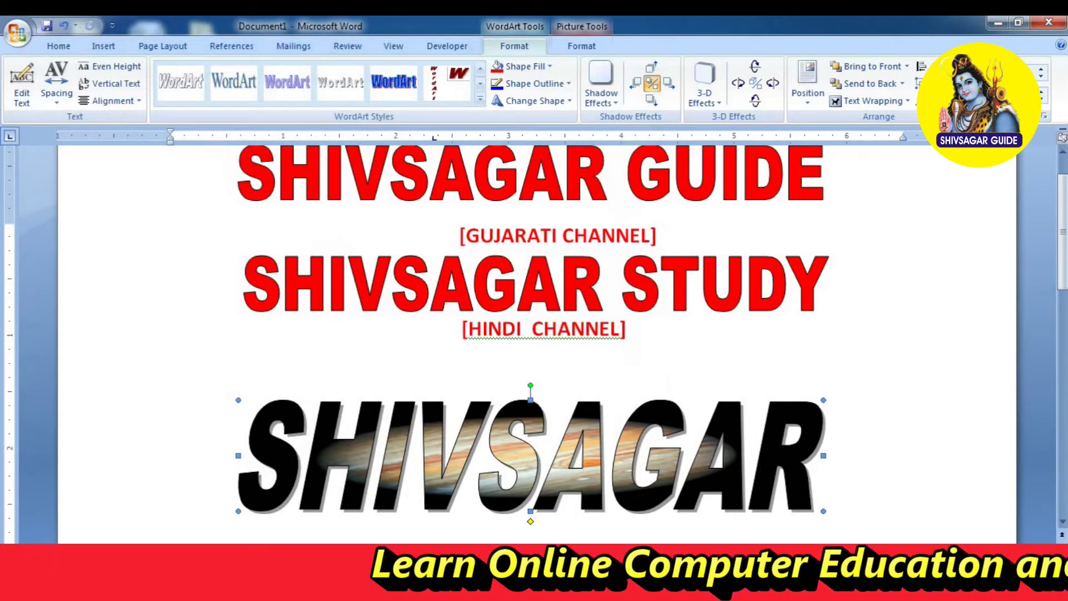
pyautogui.moveTo(823, 400); pyautogui.dragTo(752, 392)
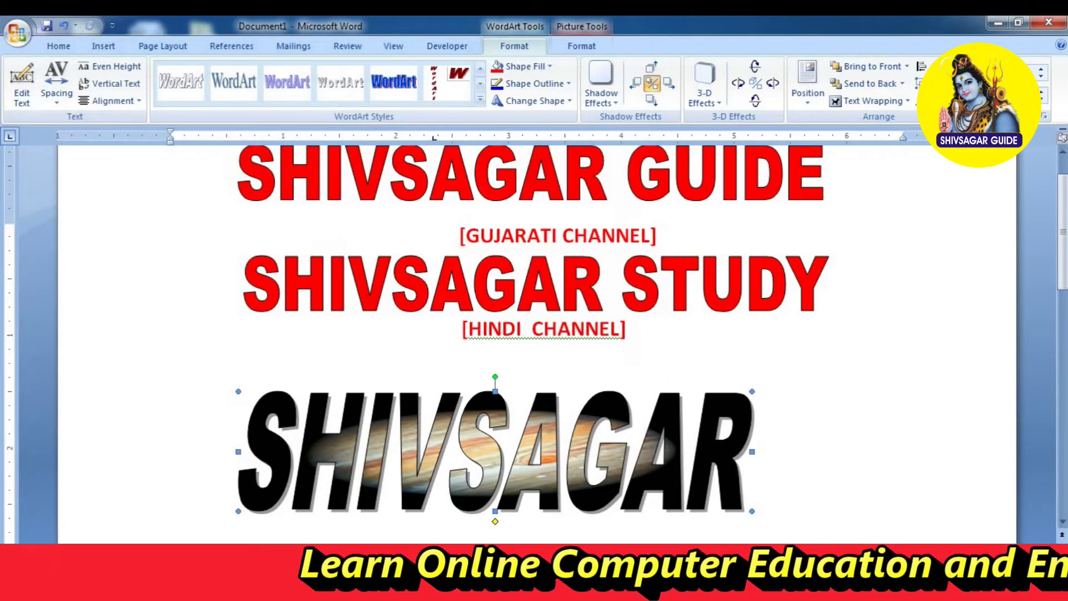
pyautogui.moveTo(495, 450); pyautogui.dragTo(539, 443)
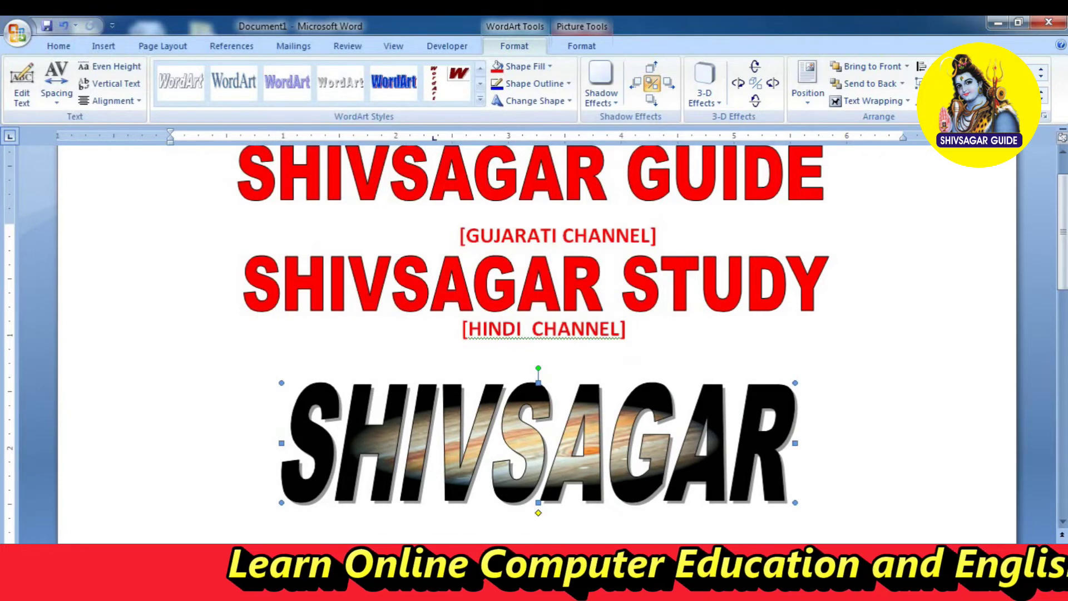
pyautogui.click(525, 66)
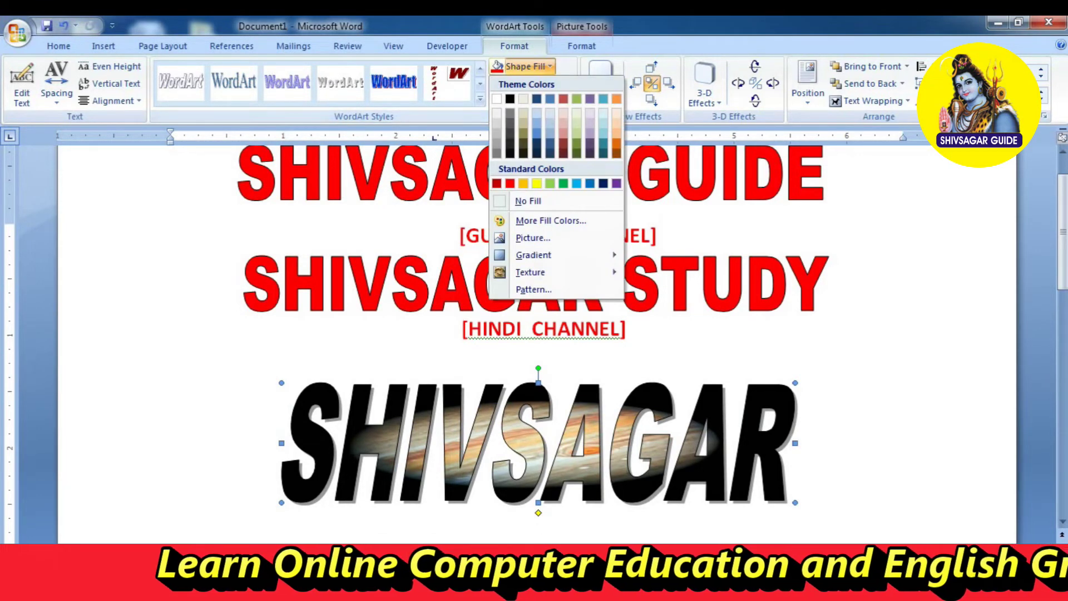
pyautogui.click(533, 238)
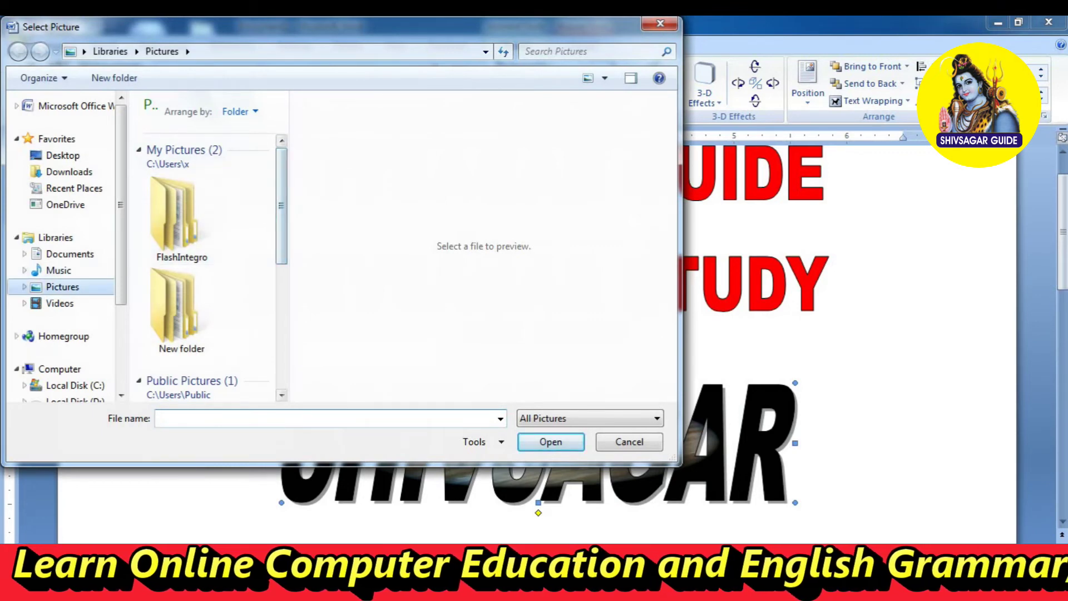
pyautogui.scroll(-5, 209, 267)
pyautogui.scroll(5, 208, 267)
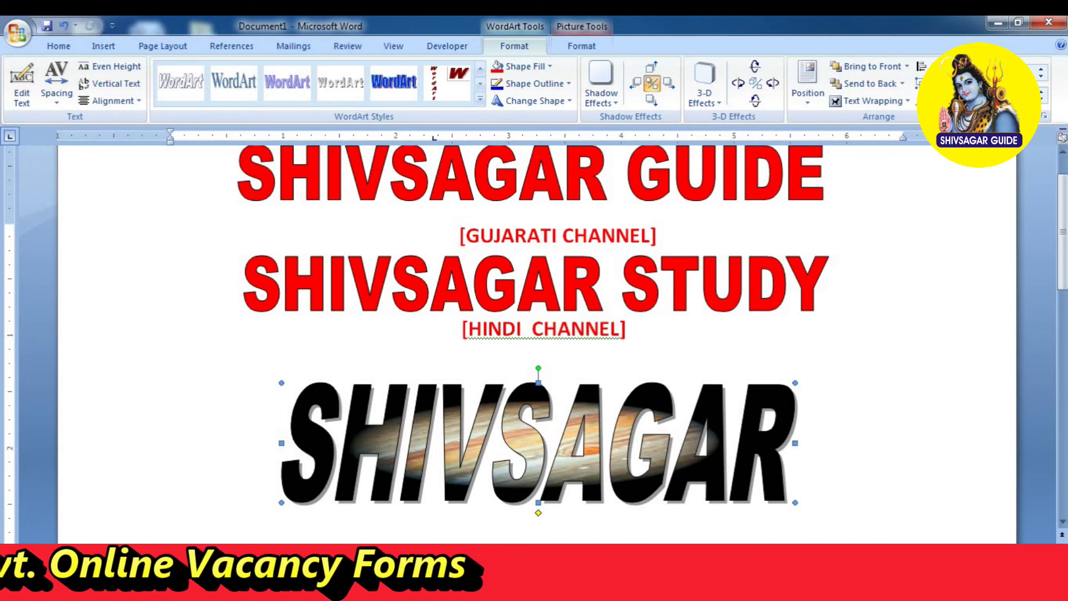
pyautogui.scroll(2, 536, 344)
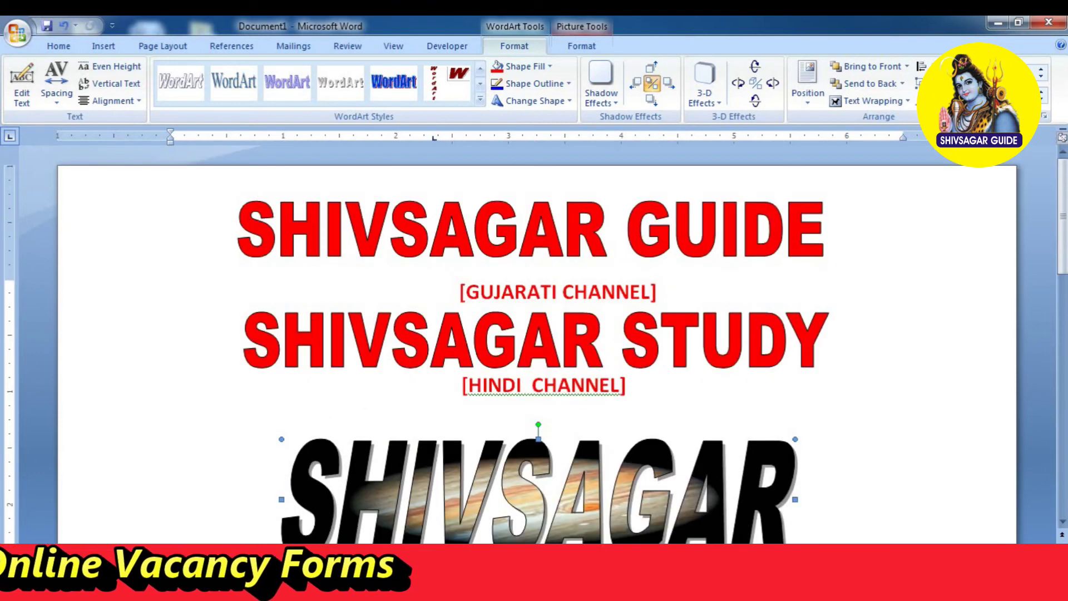